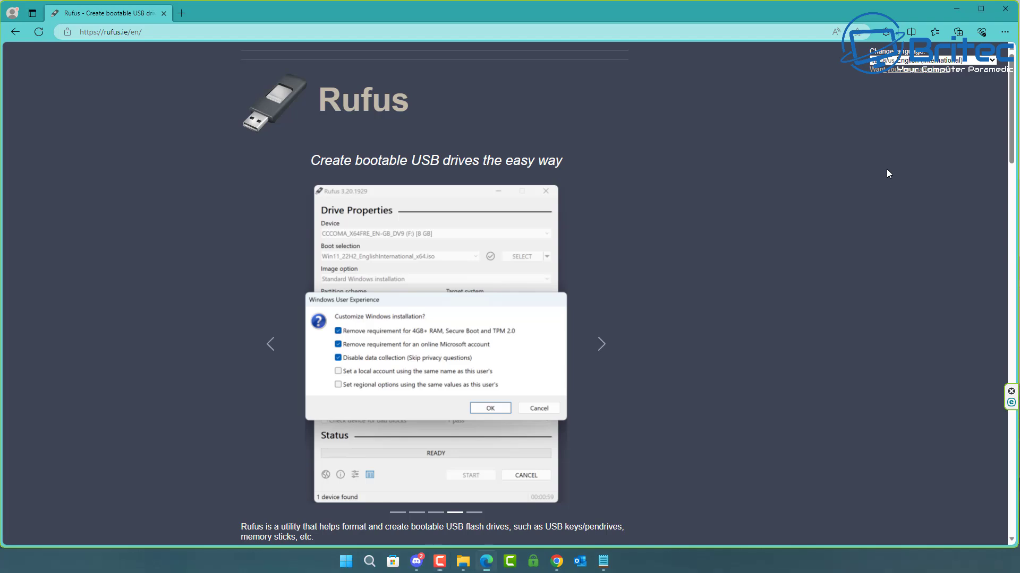
- Download the portable rufus-4.4p.exe from rufus.ie and close the File Explorer window
middle_click(887, 171)
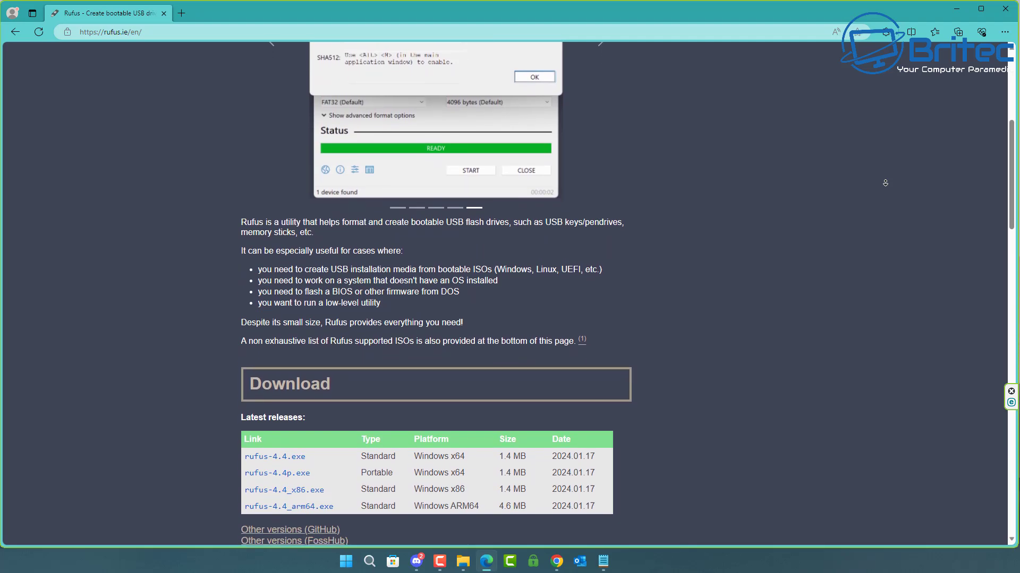
click(886, 185)
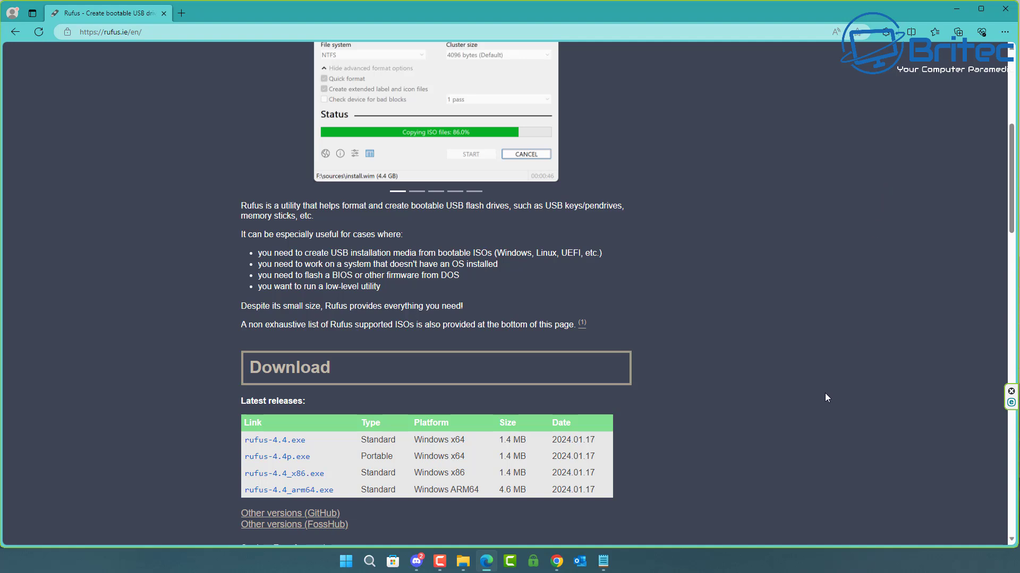
click(288, 458)
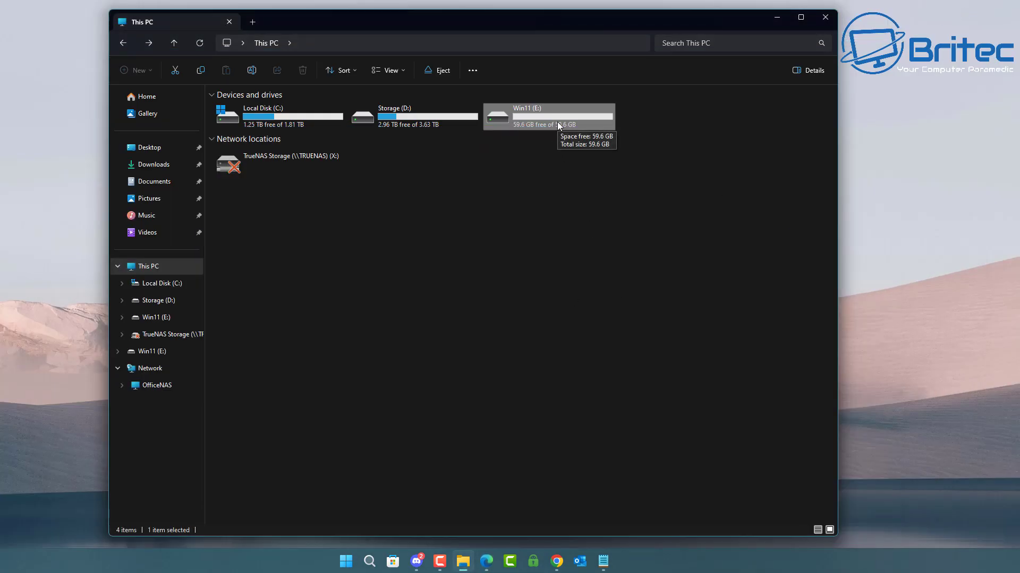
click(825, 18)
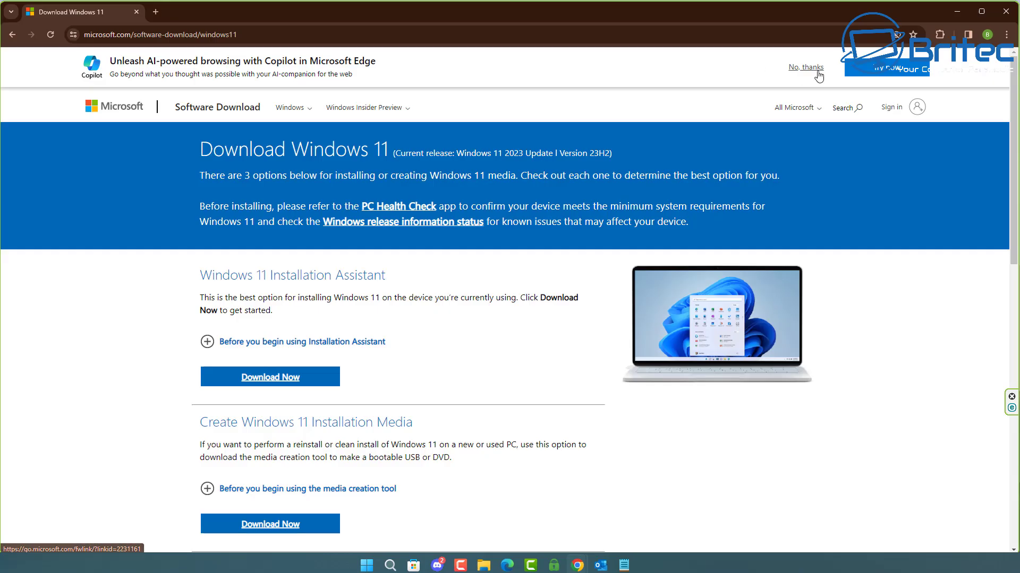
- Request the Windows 11 multi-edition ISO for x64 devices from Microsoft's download page
click(824, 72)
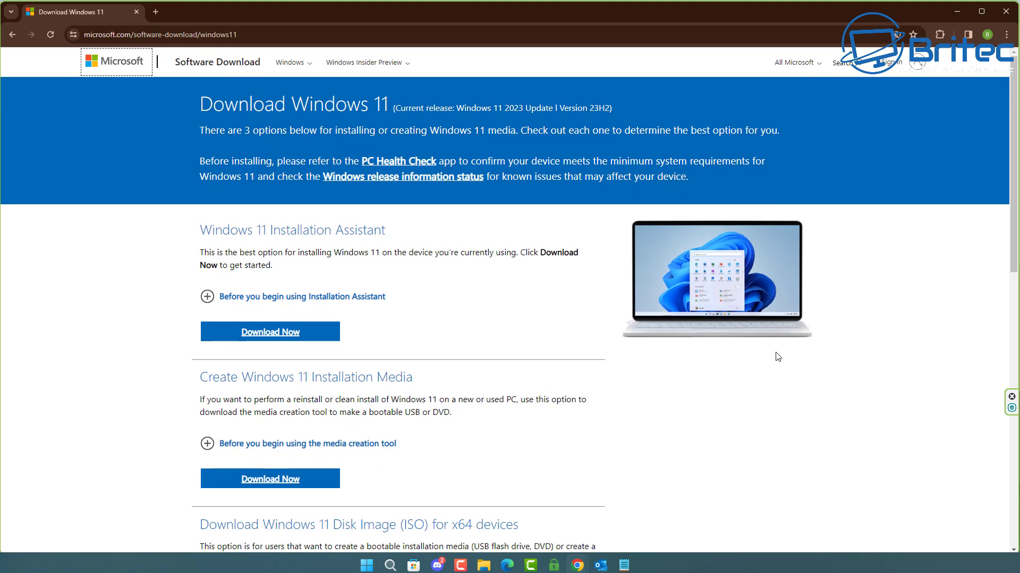
middle_click(896, 394)
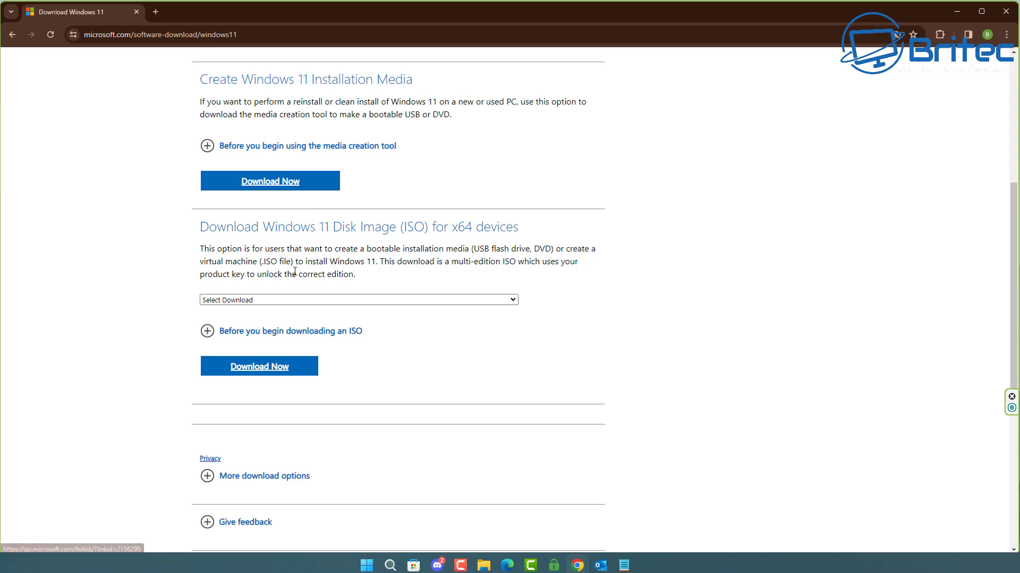
click(298, 301)
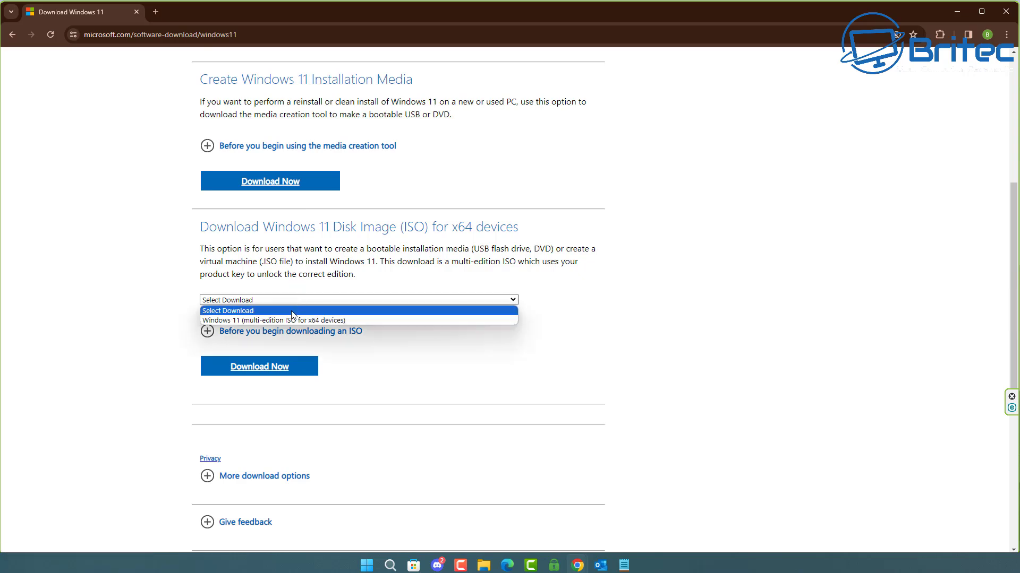
click(289, 318)
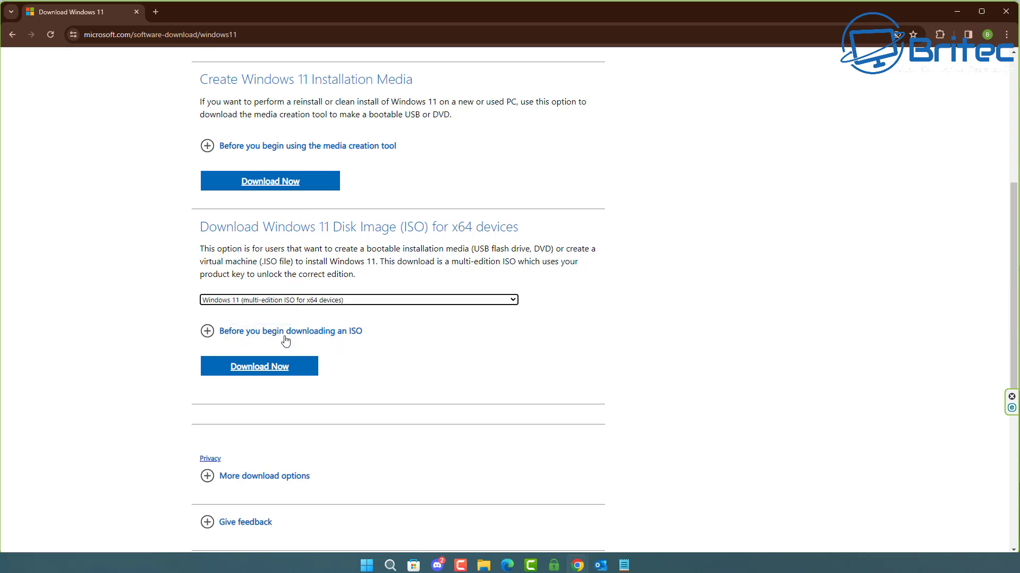
click(276, 370)
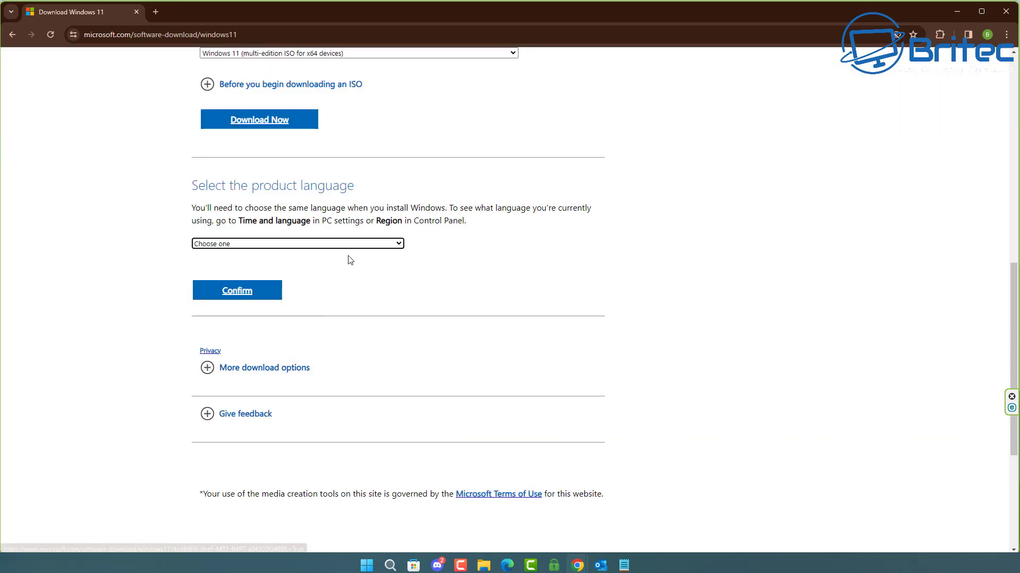
- Confirm English International as the language and start the 64-bit ISO download
click(359, 243)
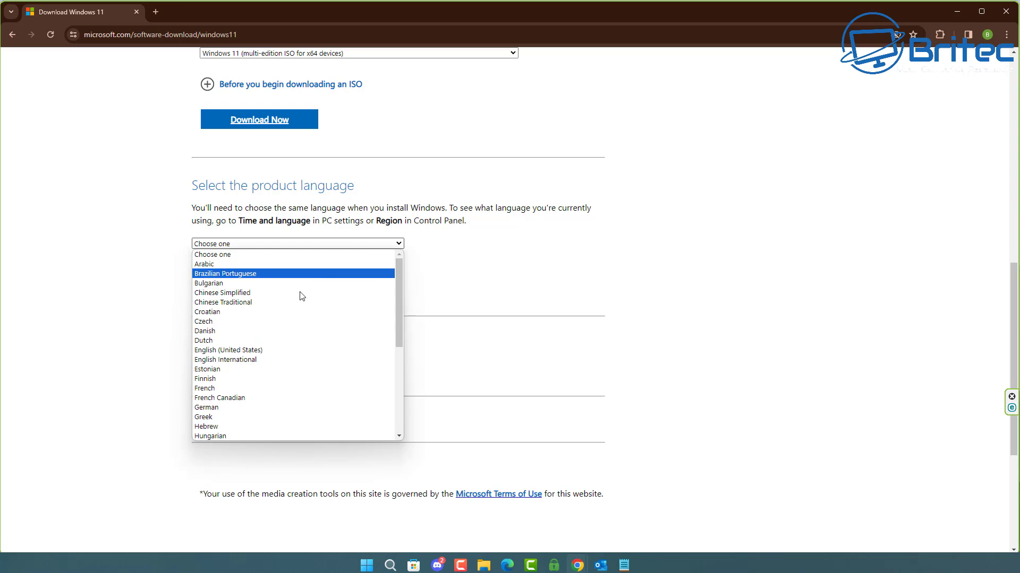
click(278, 360)
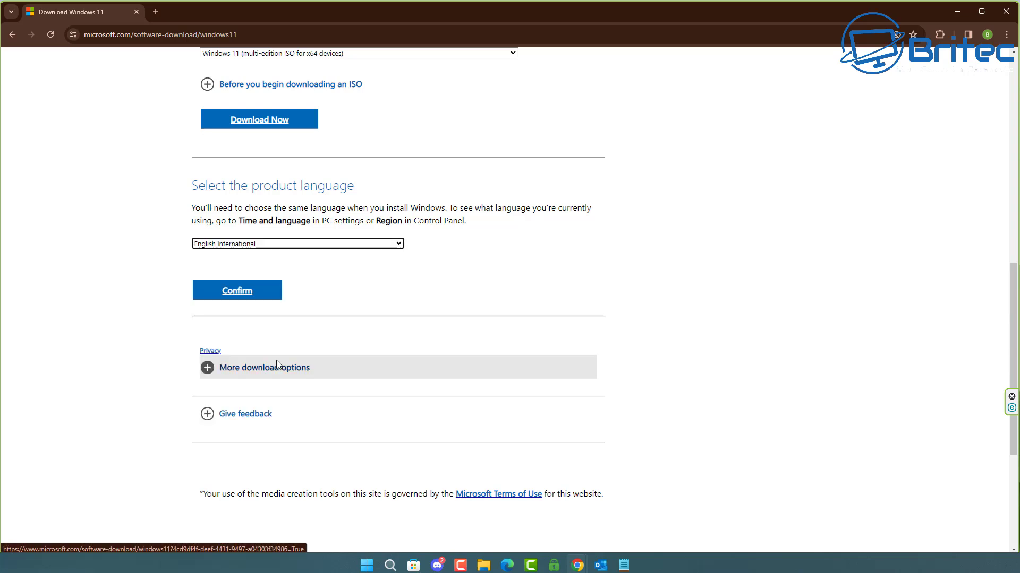
click(245, 300)
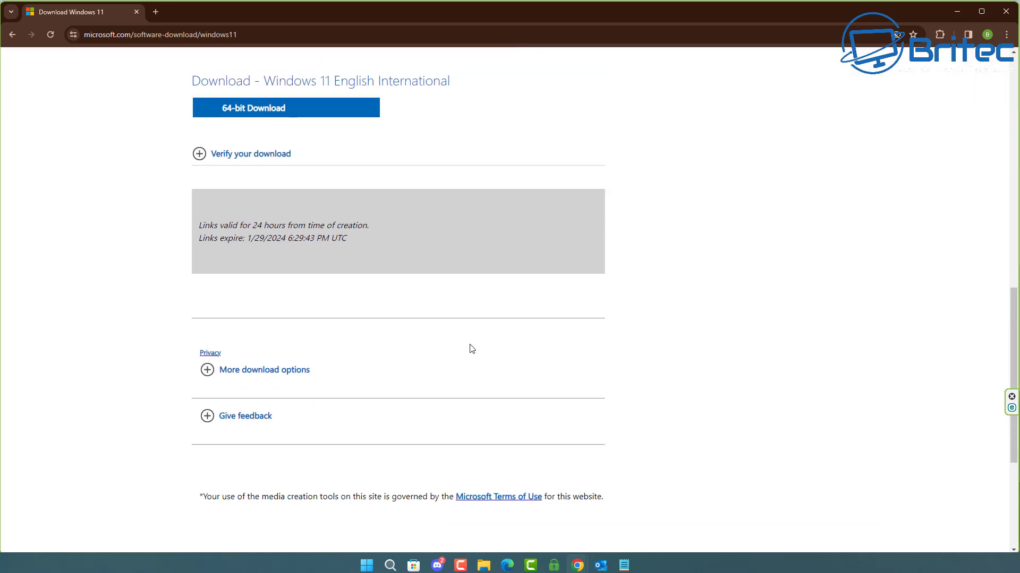
click(250, 109)
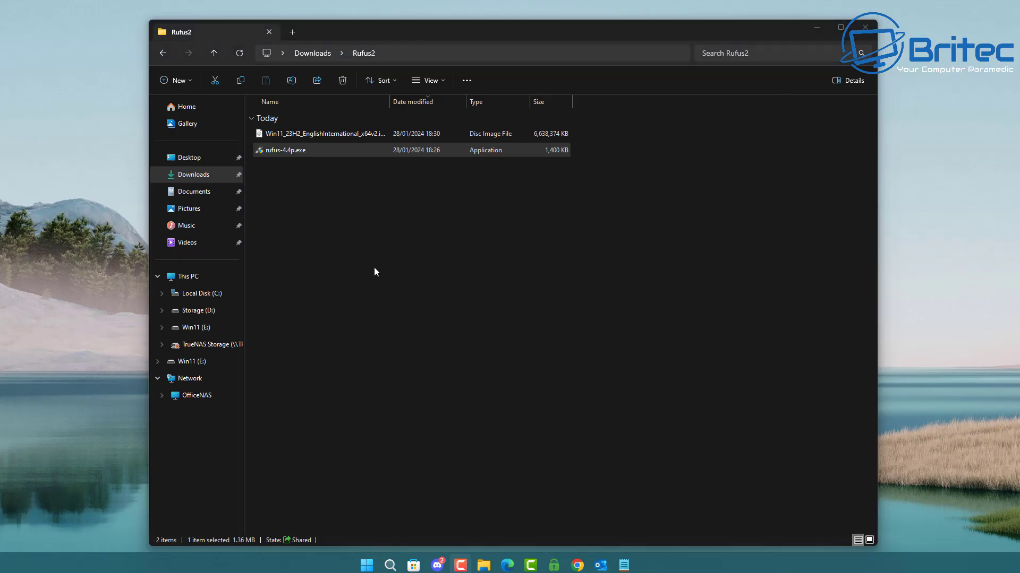
- Launch rufus-4.4p.exe from the Rufus2 folder, decline the update check, and reposition its window
click(290, 154)
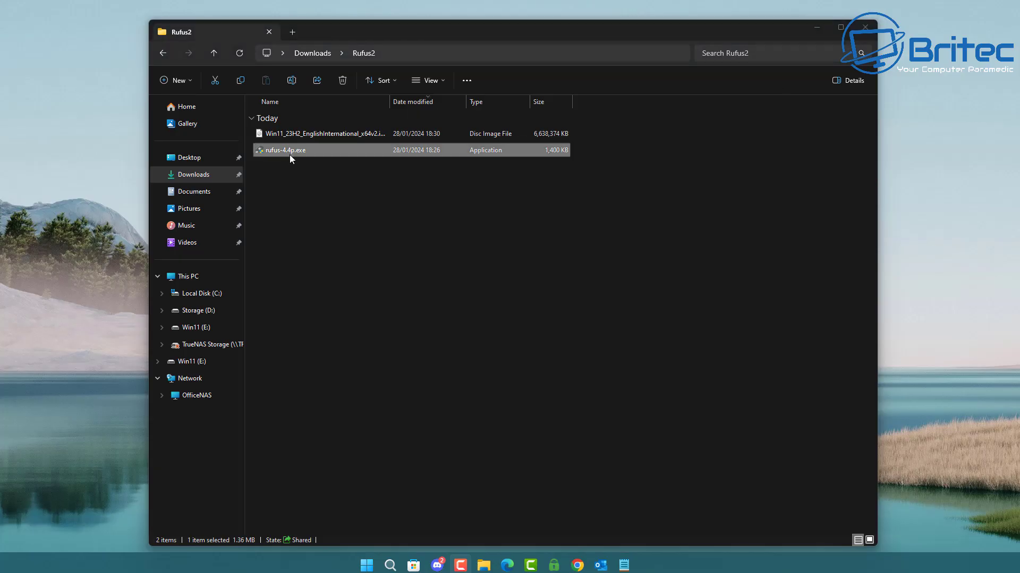
double_click(288, 151)
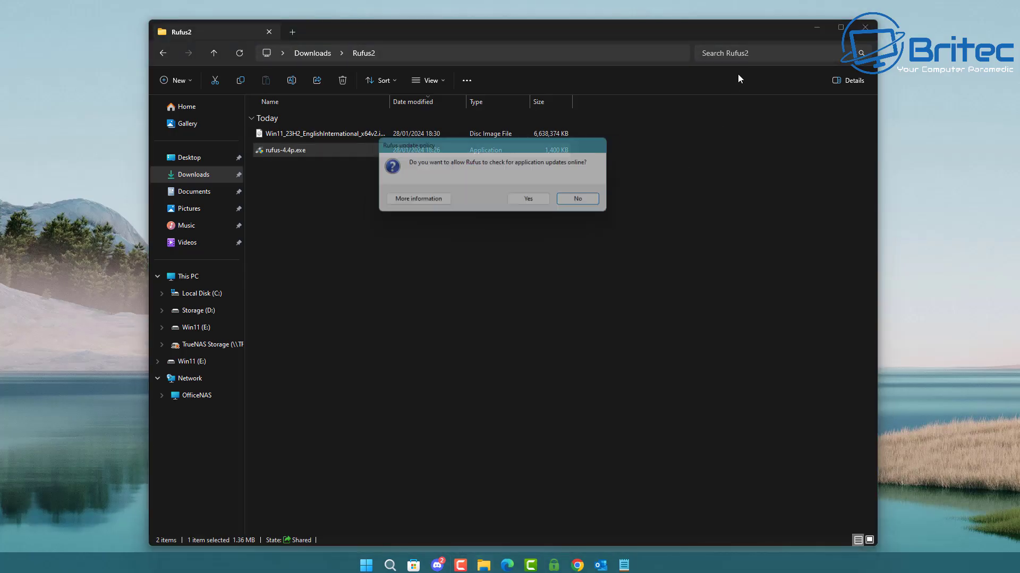
click(812, 27)
click(813, 30)
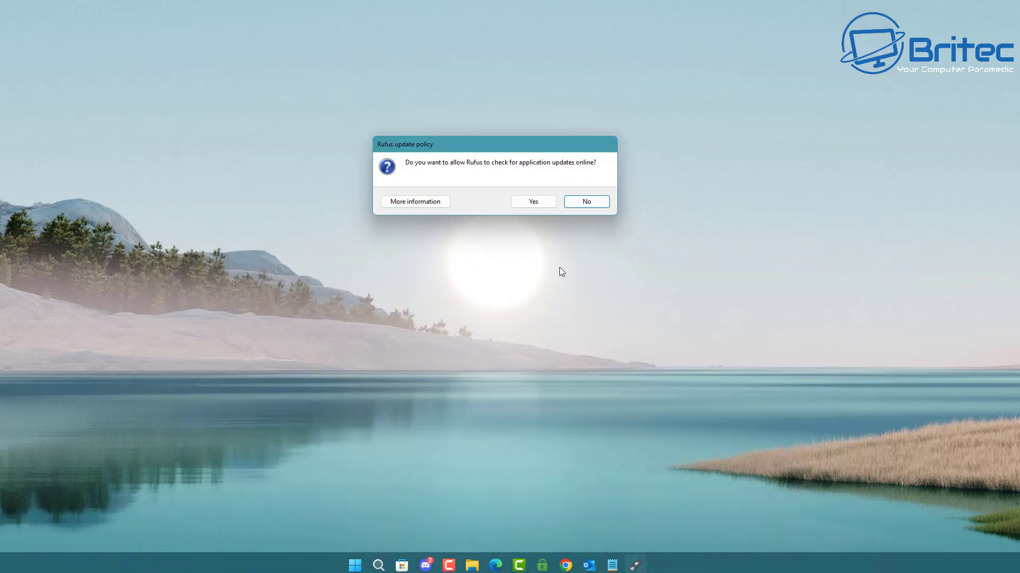
click(587, 203)
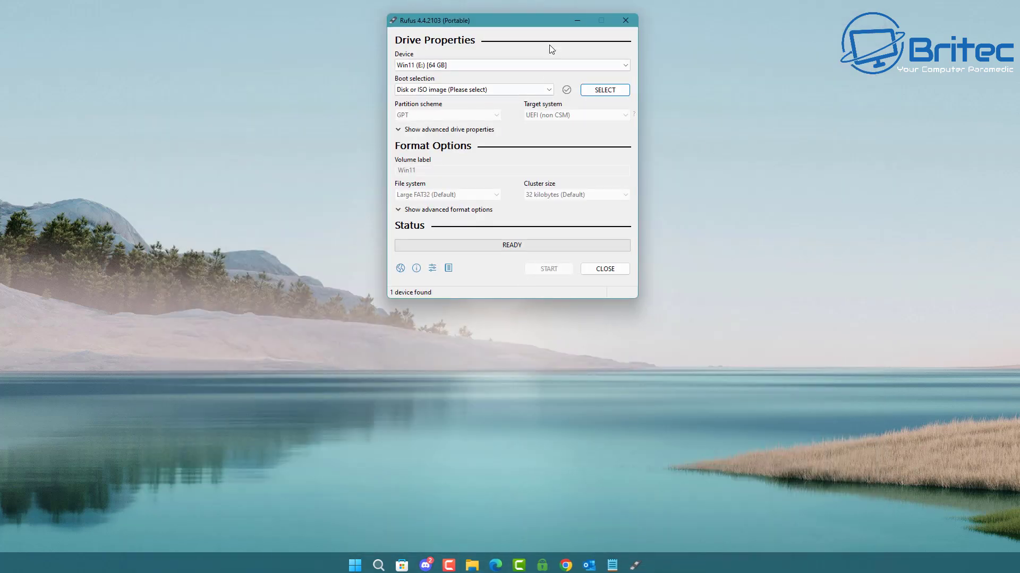
drag(549, 23, 519, 114)
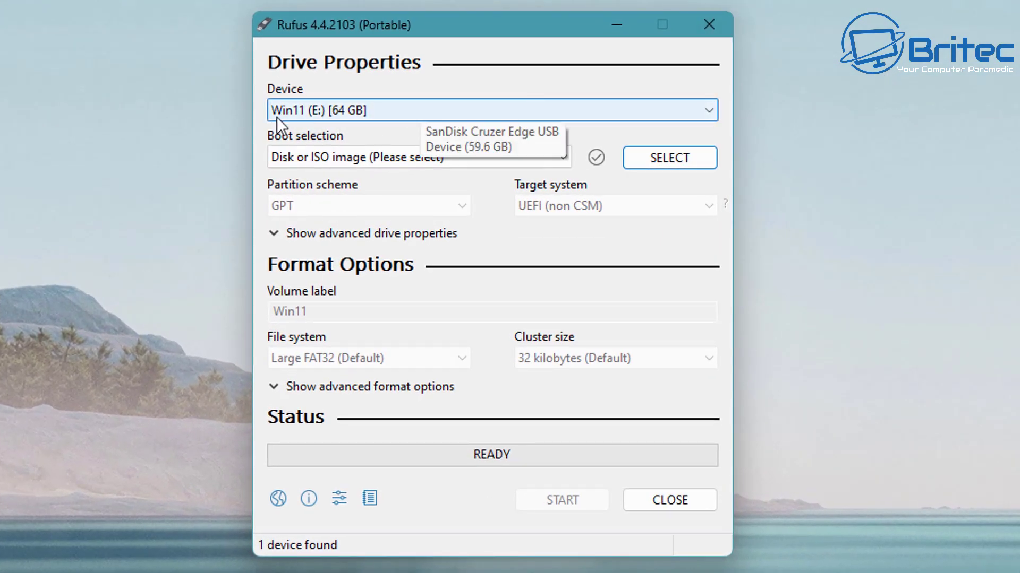
- Load Win11_23H2_EnglishInternational_x64v2.iso as the boot image
click(663, 163)
click(325, 187)
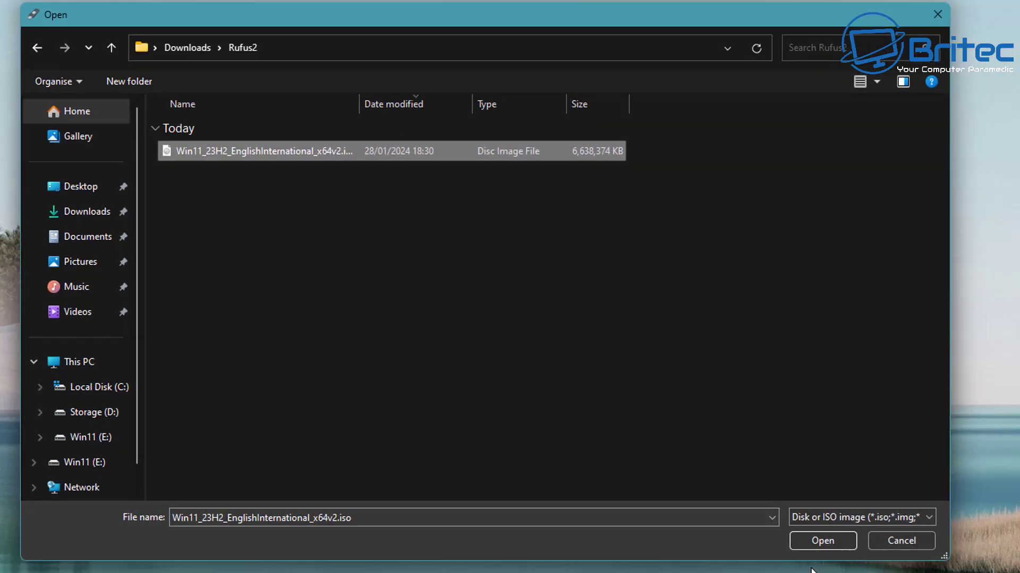
click(813, 547)
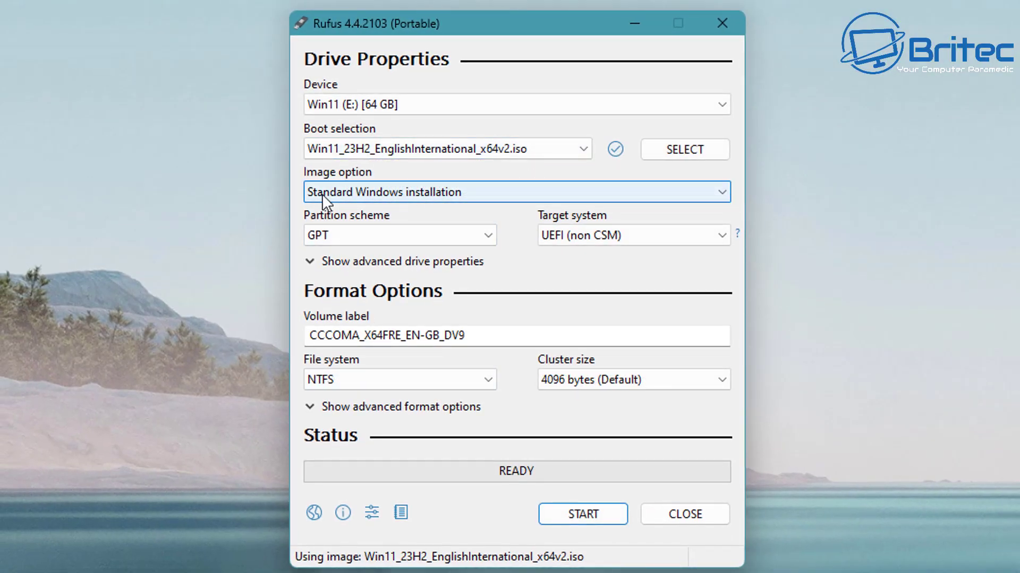
- Keep Standard Windows installation and set the partition scheme to GPT after trying MBR
click(713, 189)
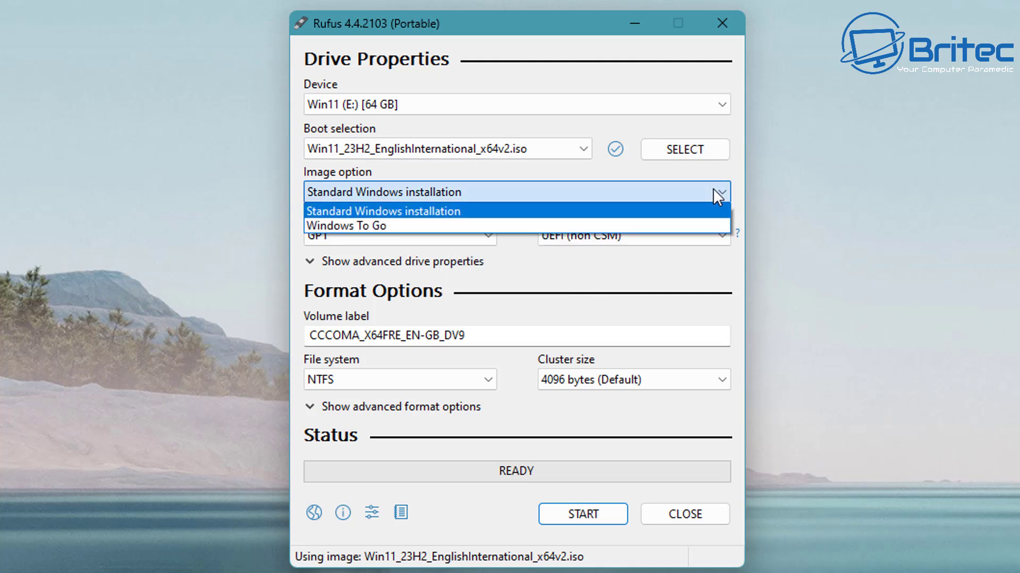
click(616, 206)
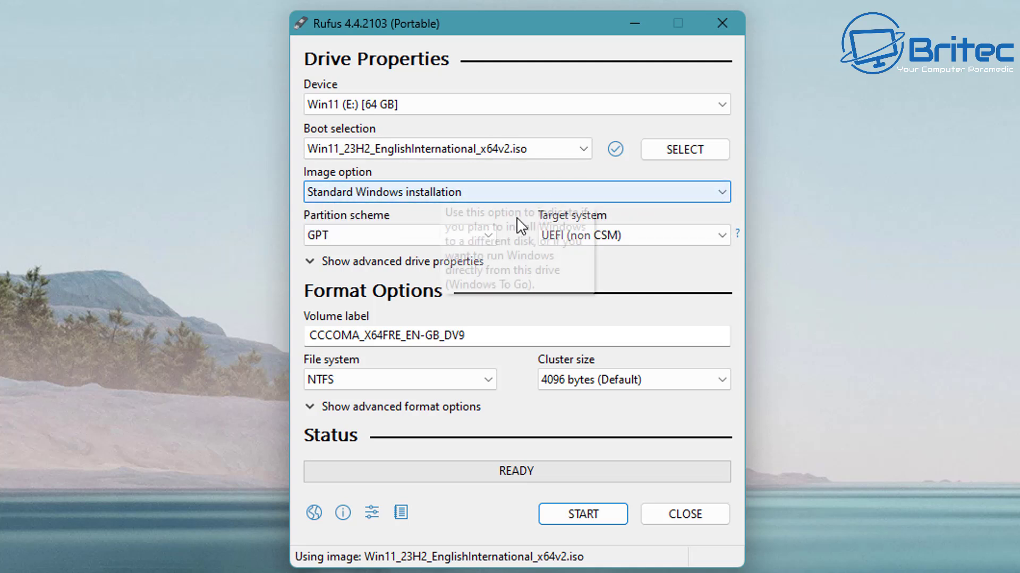
click(484, 234)
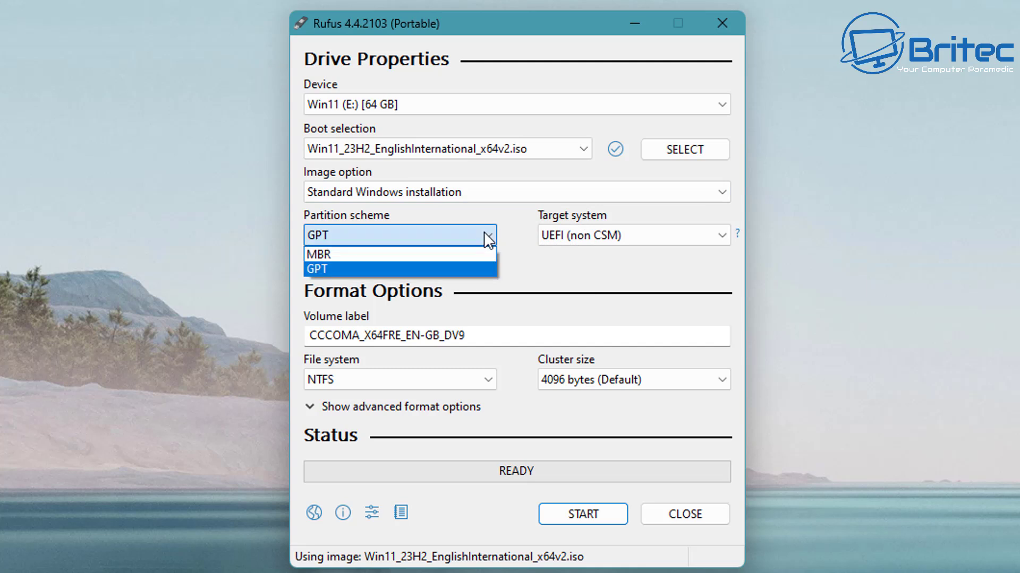
click(456, 257)
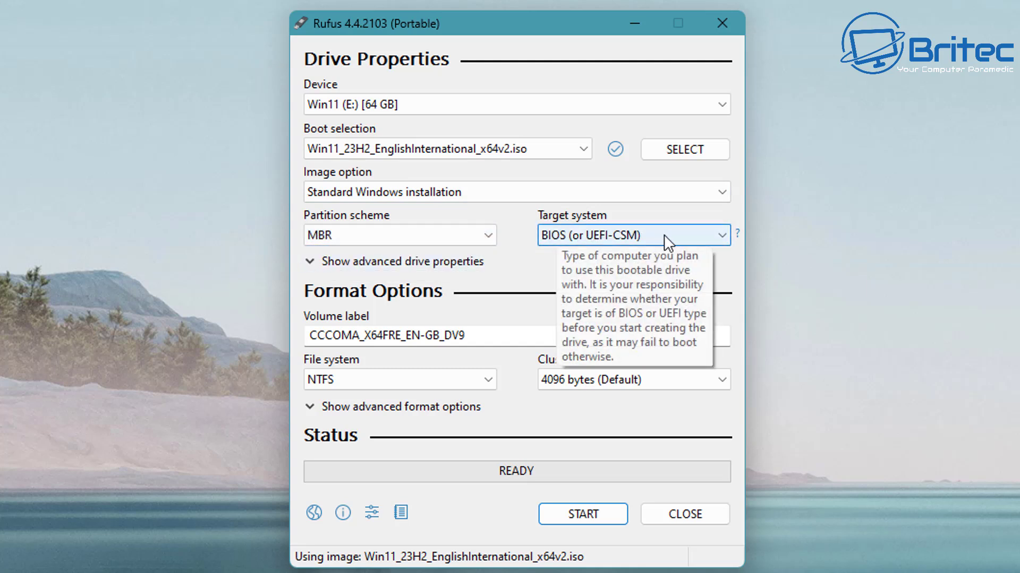
click(492, 234)
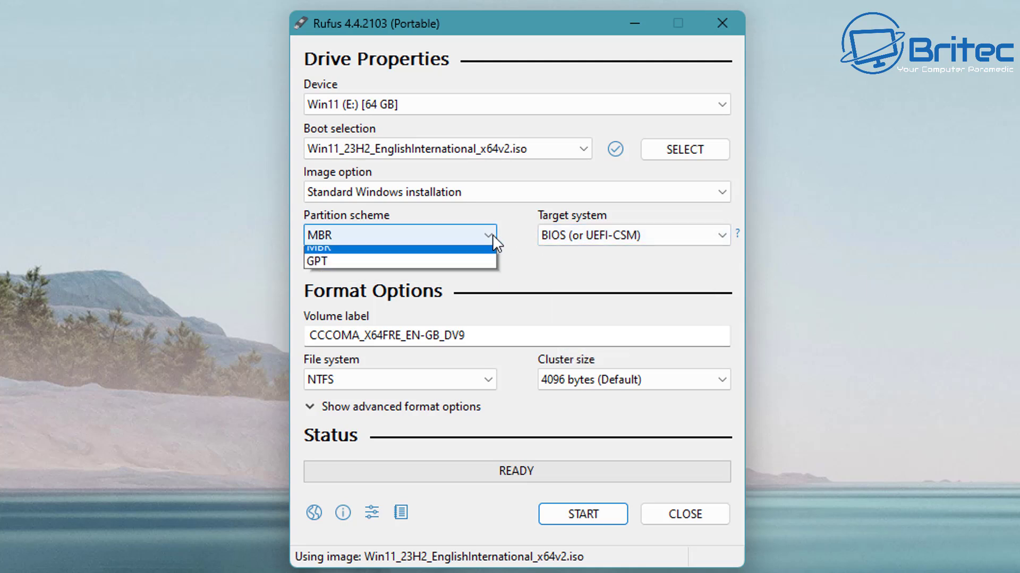
click(458, 266)
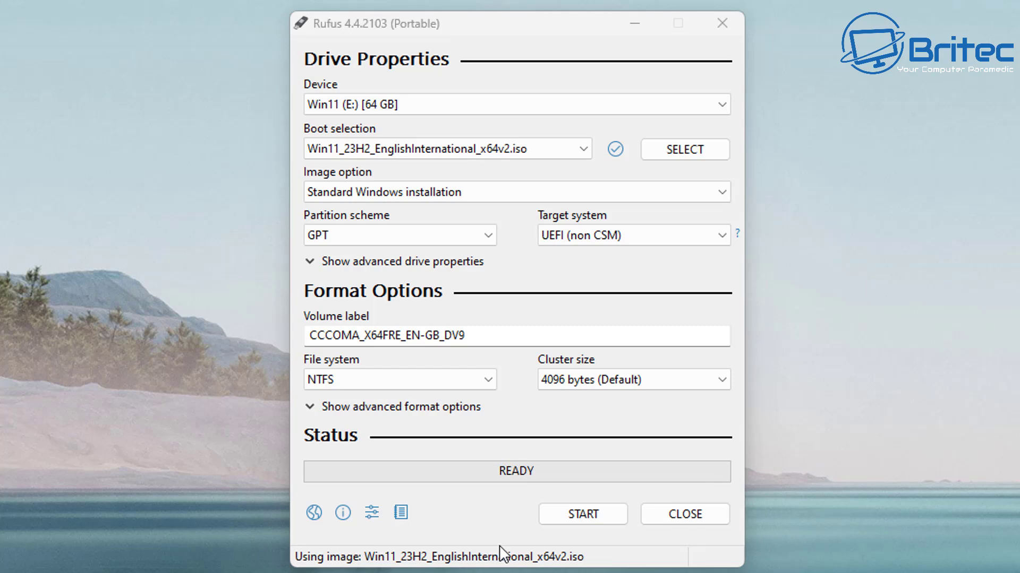
- Start writing and enable local account, no BitLocker, no privacy questions, and copied regional settings
click(560, 520)
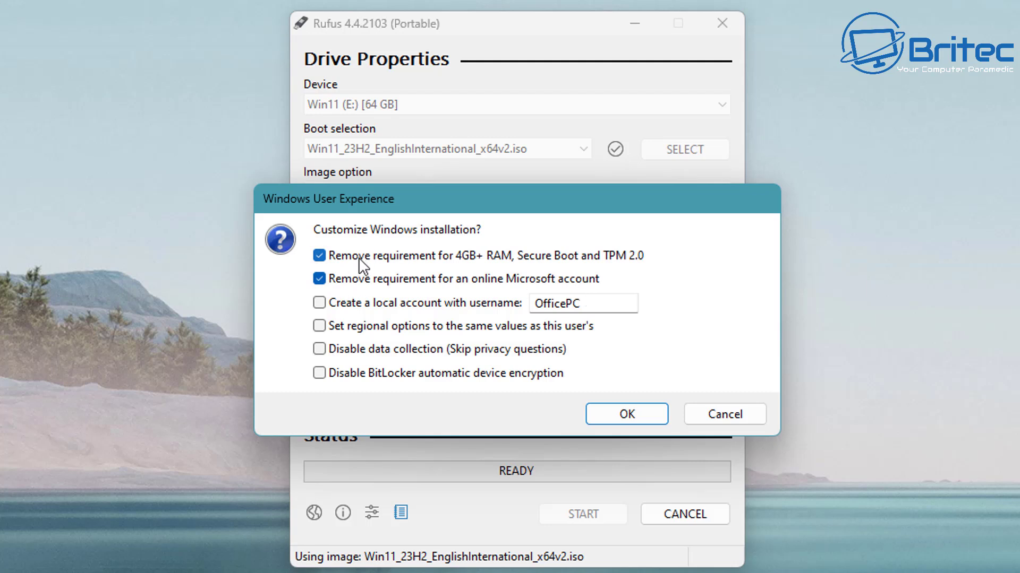
click(319, 303)
click(321, 375)
click(521, 353)
click(491, 331)
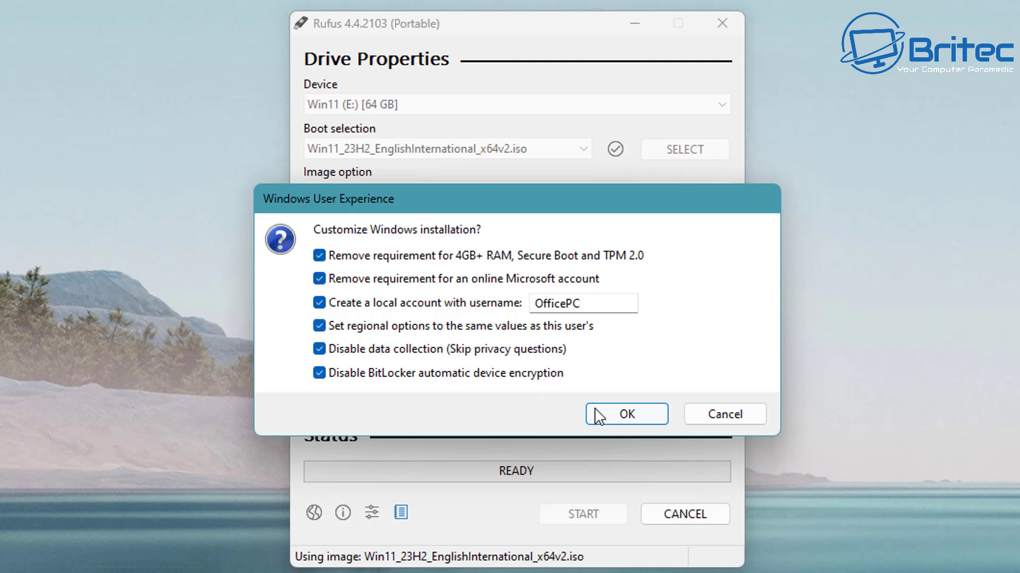
- Confirm the Windows customizations and accept erasing the Win11 drive to write the image
click(606, 413)
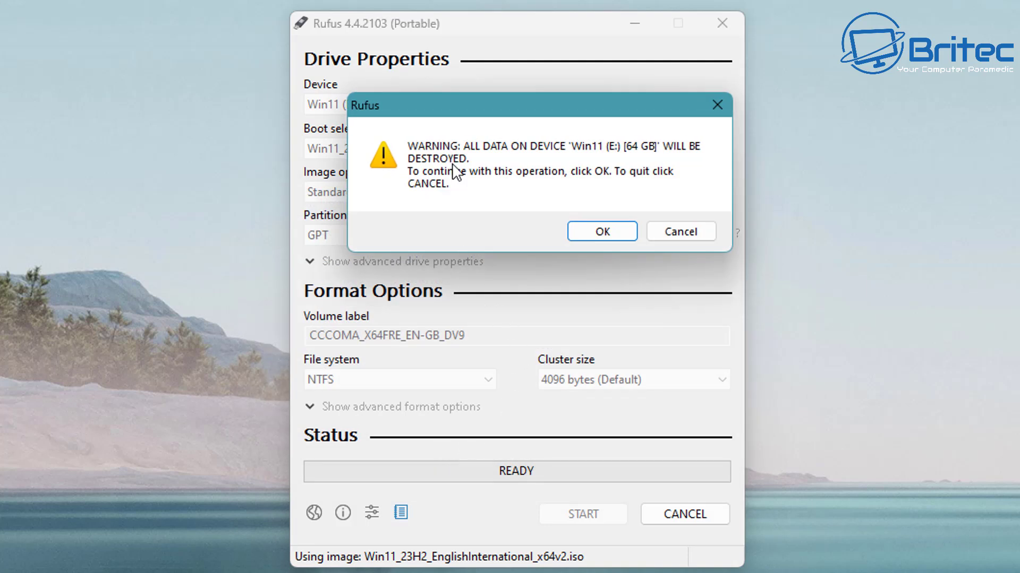
drag(495, 114, 481, 139)
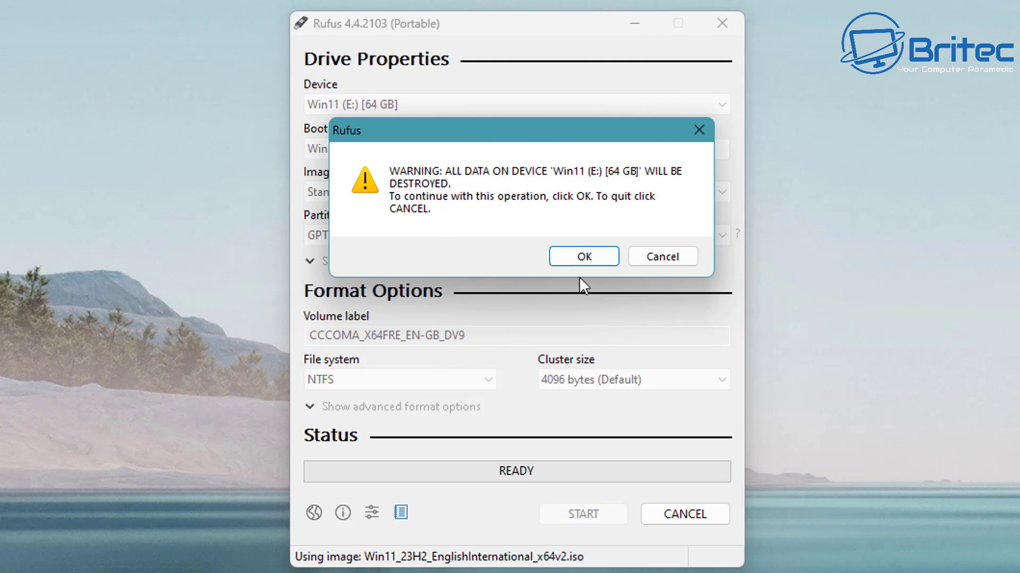
click(572, 263)
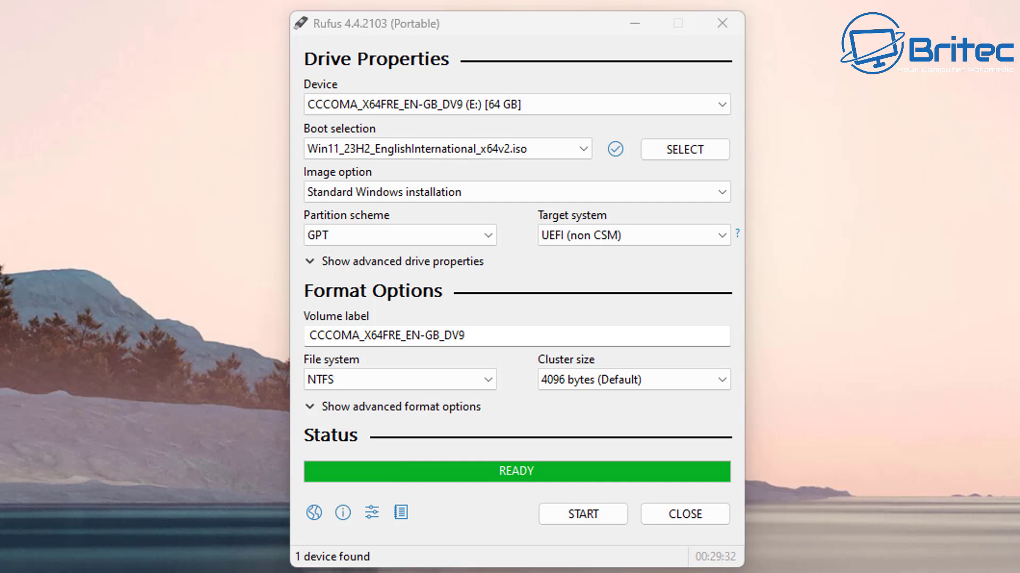
- Exit Rufus now that the Windows 11 USB installer is finished
click(685, 514)
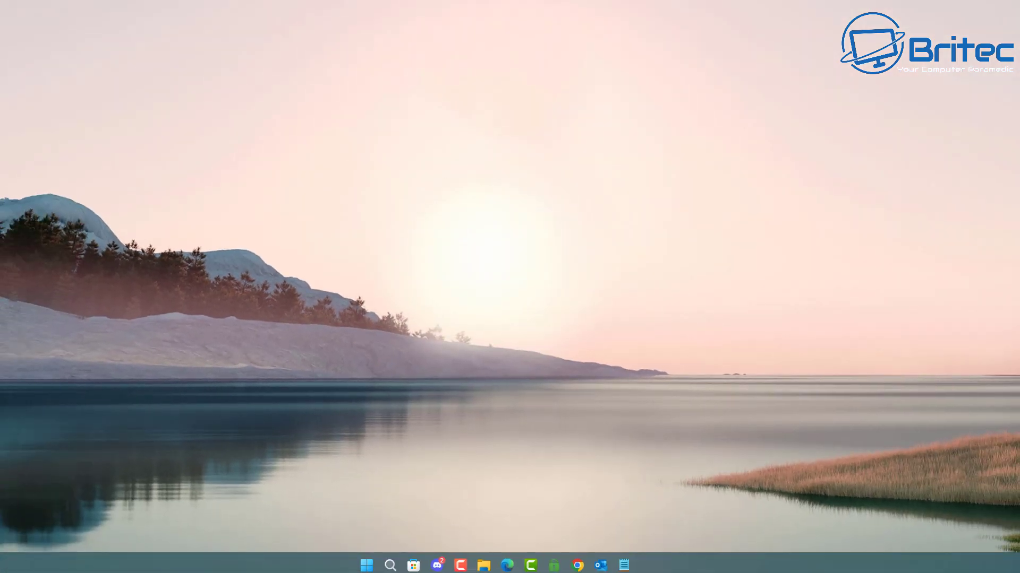